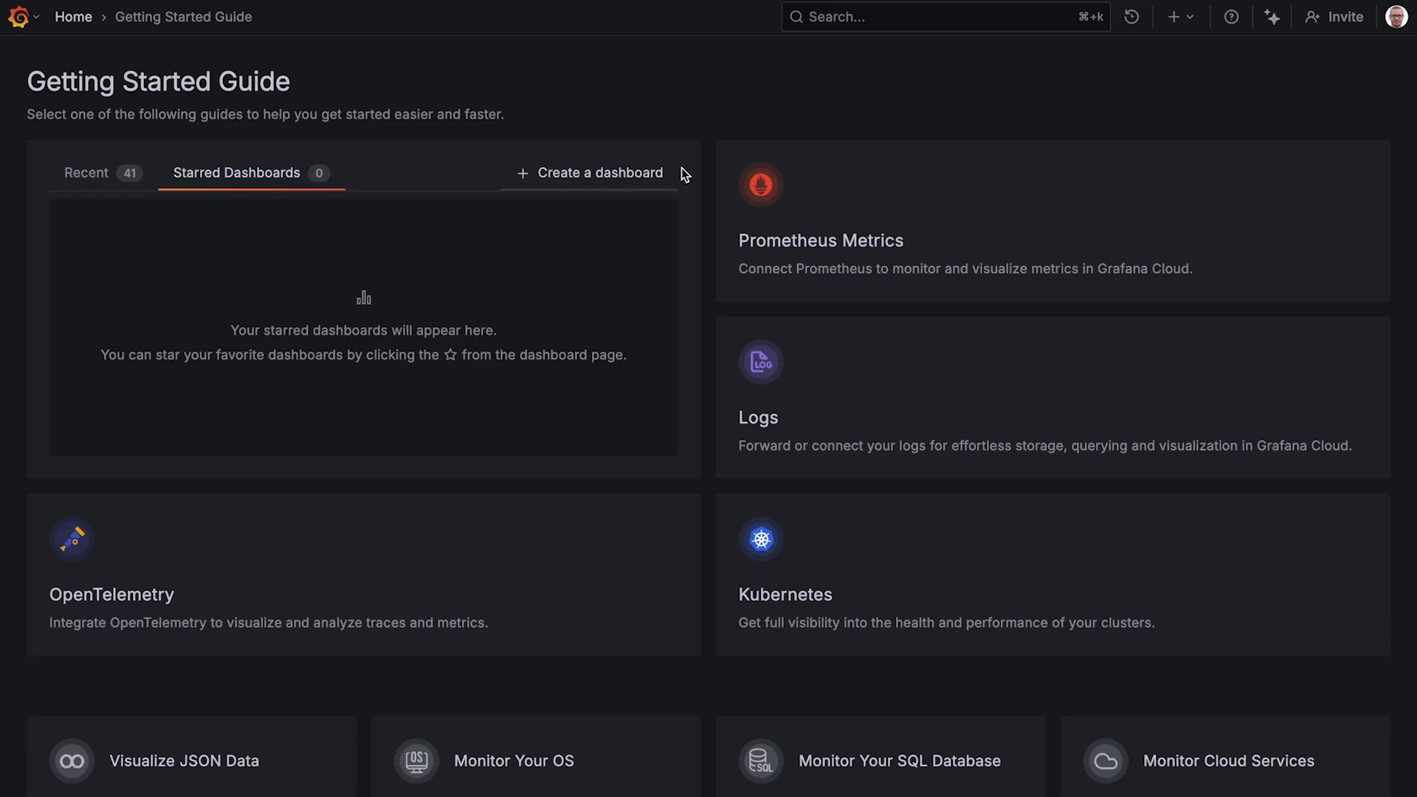
Find the Jenkins plugin under Add new connection and create data source grafana-jenkins-datasource-1.
{"action": "left_click", "coordinate": [884, 25]}
{"action": "type", "text": "add new"}
{"action": "left_click", "coordinate": [395, 95]}
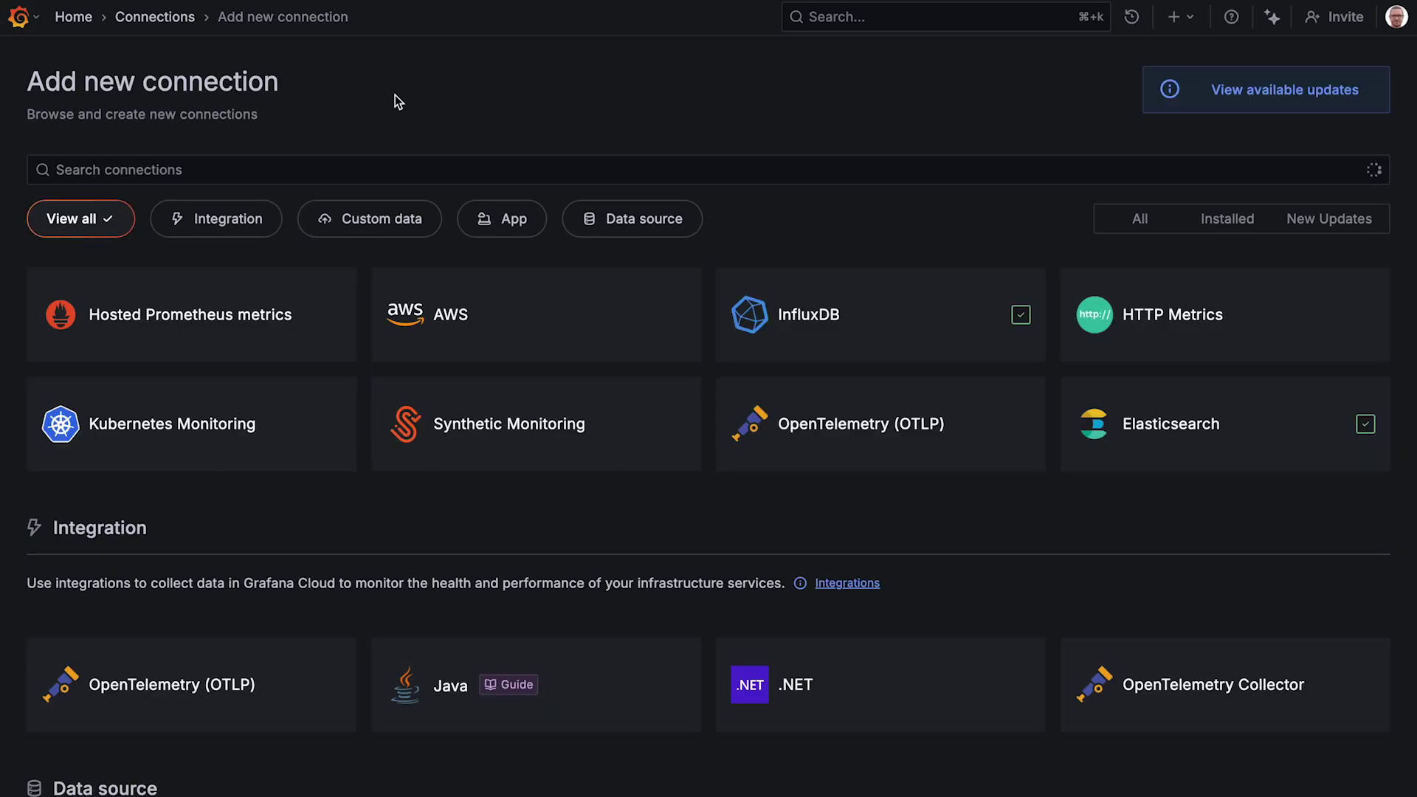
{"action": "left_click", "coordinate": [297, 171]}
{"action": "type", "text": "J"}
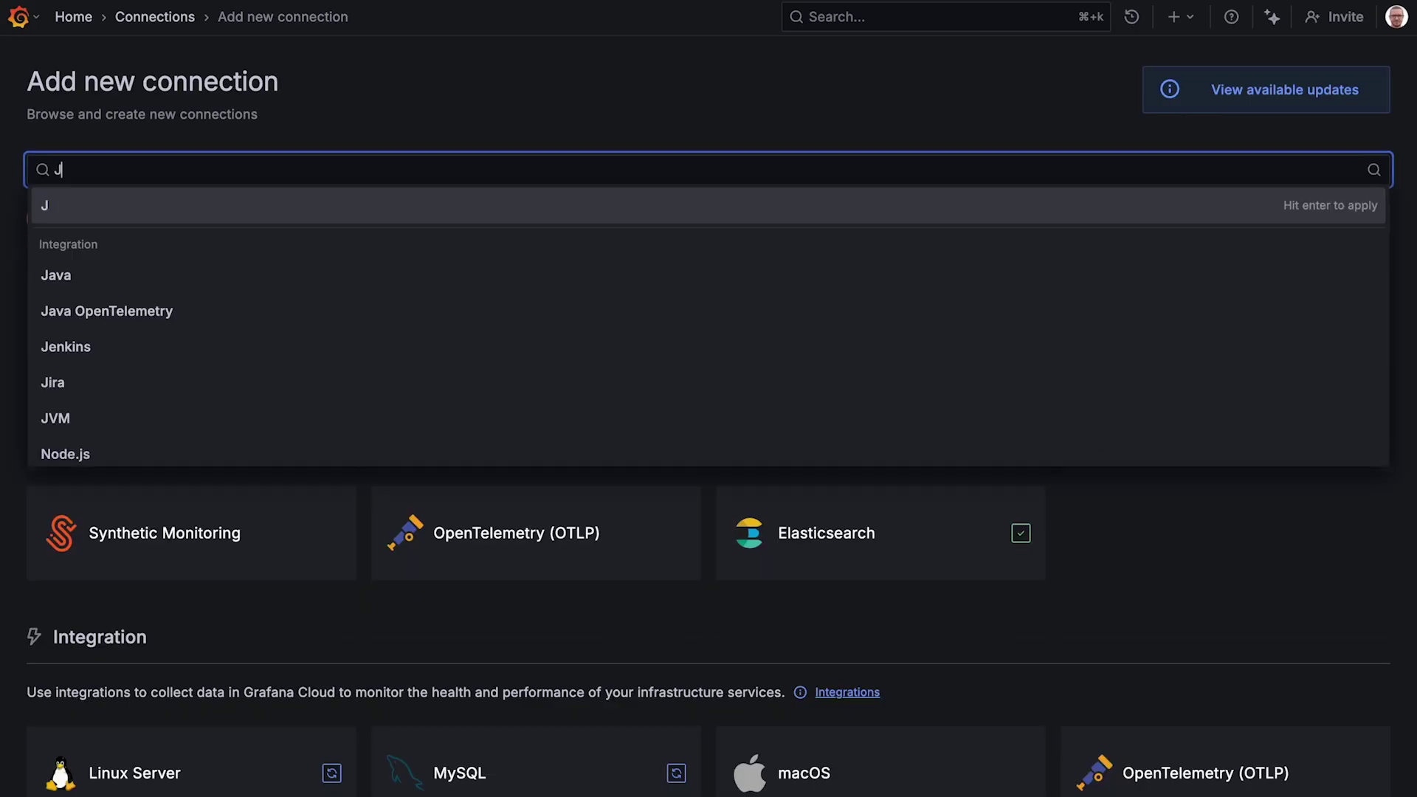
{"action": "type", "text": "enk"}
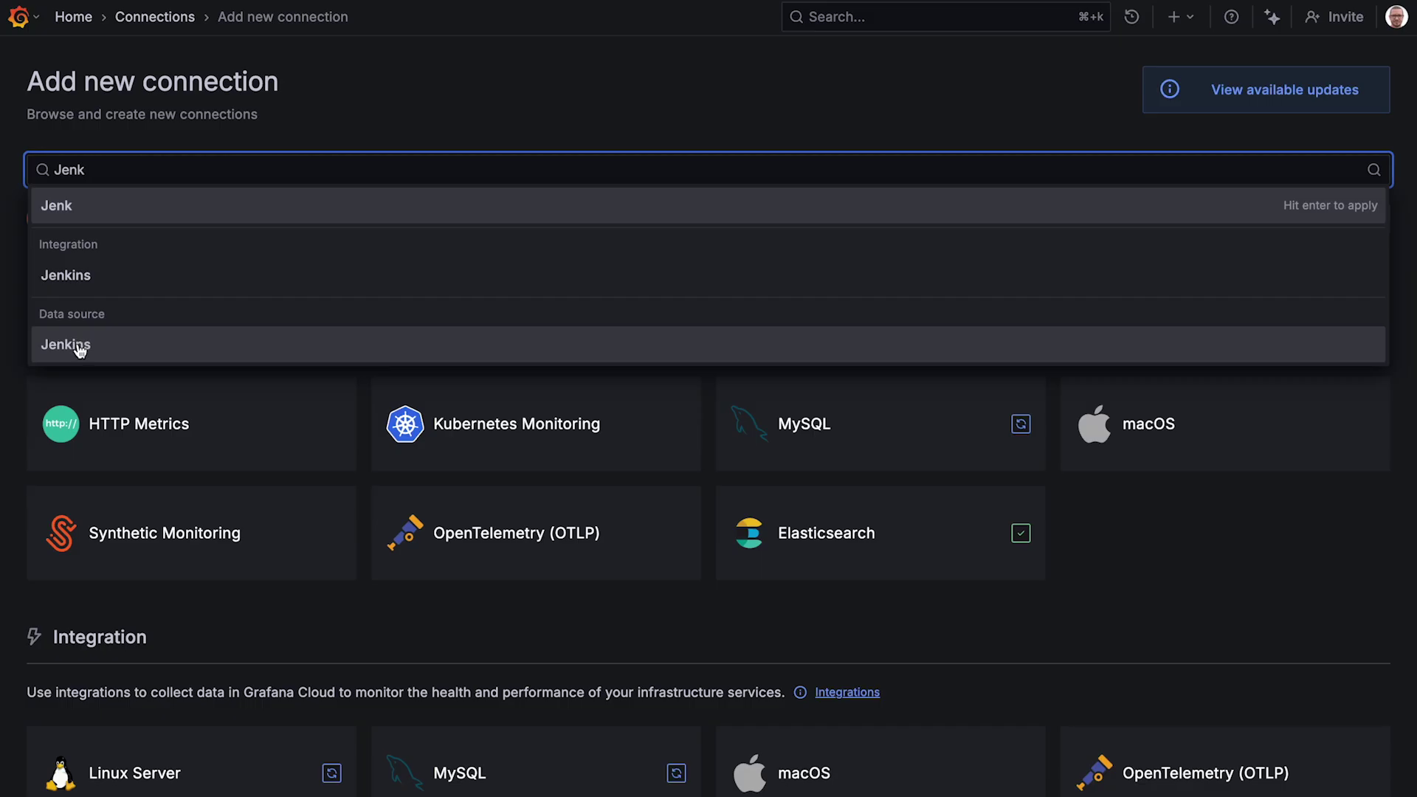
{"action": "left_click", "coordinate": [67, 344]}
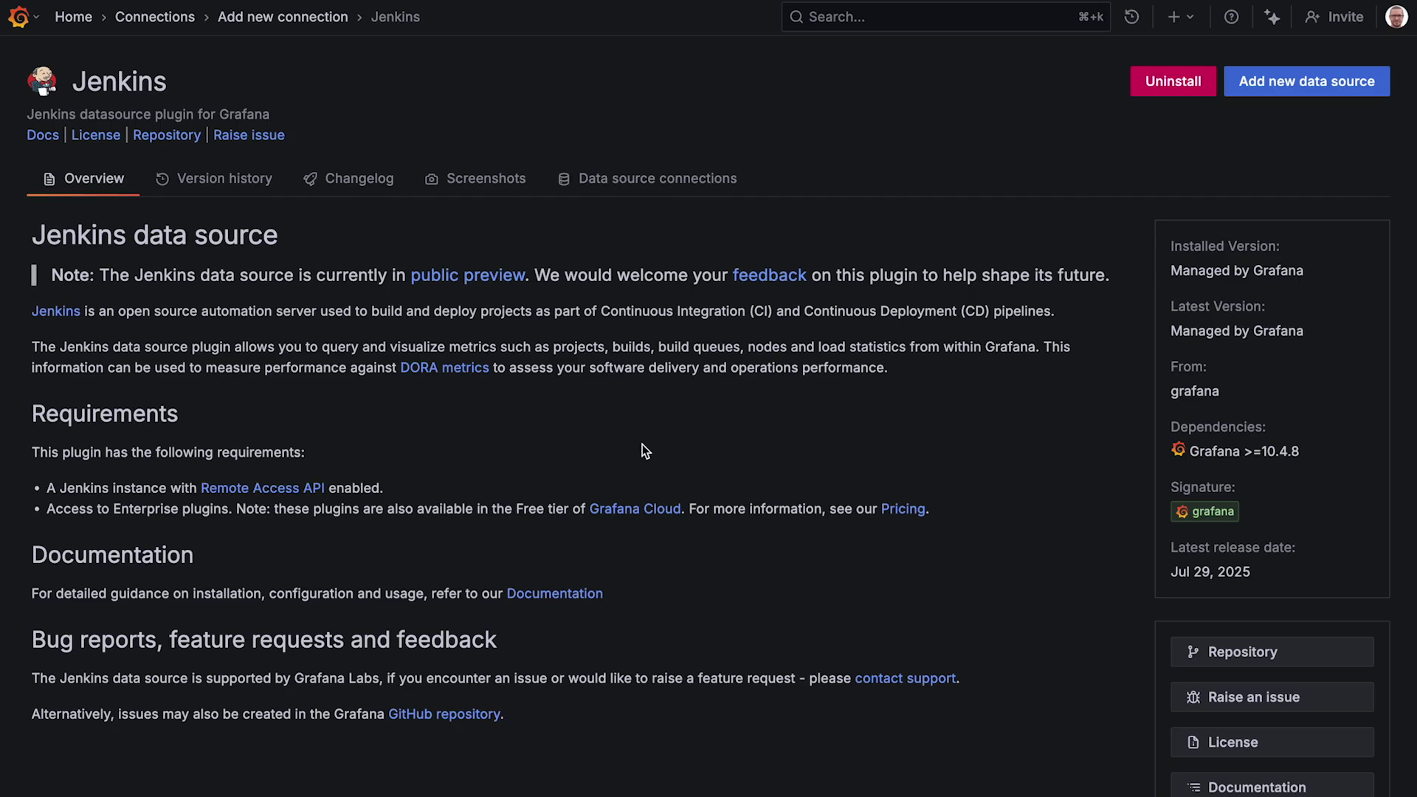
{"action": "left_click", "coordinate": [1246, 89]}
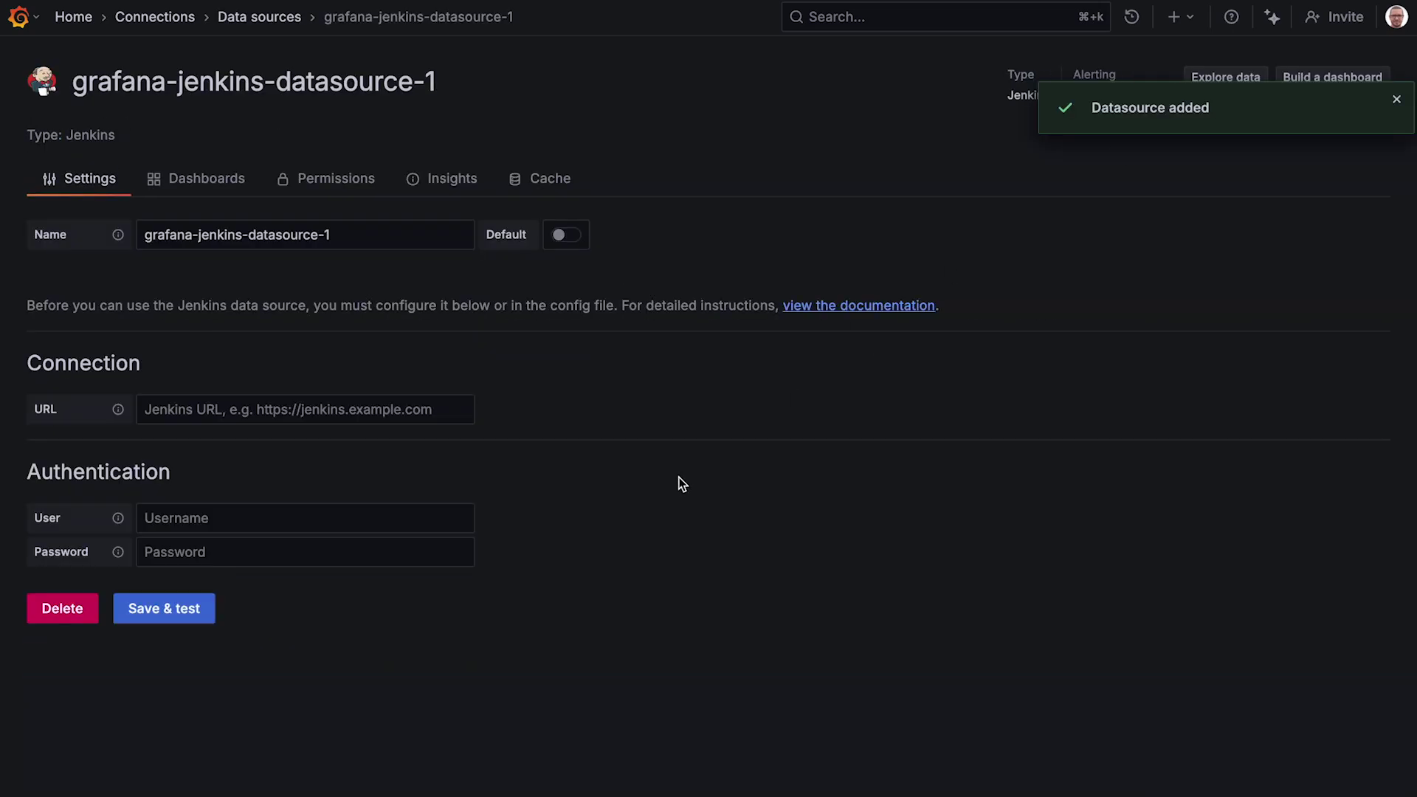
Show the bundled dashboards on grafana-jenkins-datasource-1's Dashboards tab, leaving the URL unset.
{"action": "left_click", "coordinate": [313, 410]}
{"action": "left_click", "coordinate": [574, 422]}
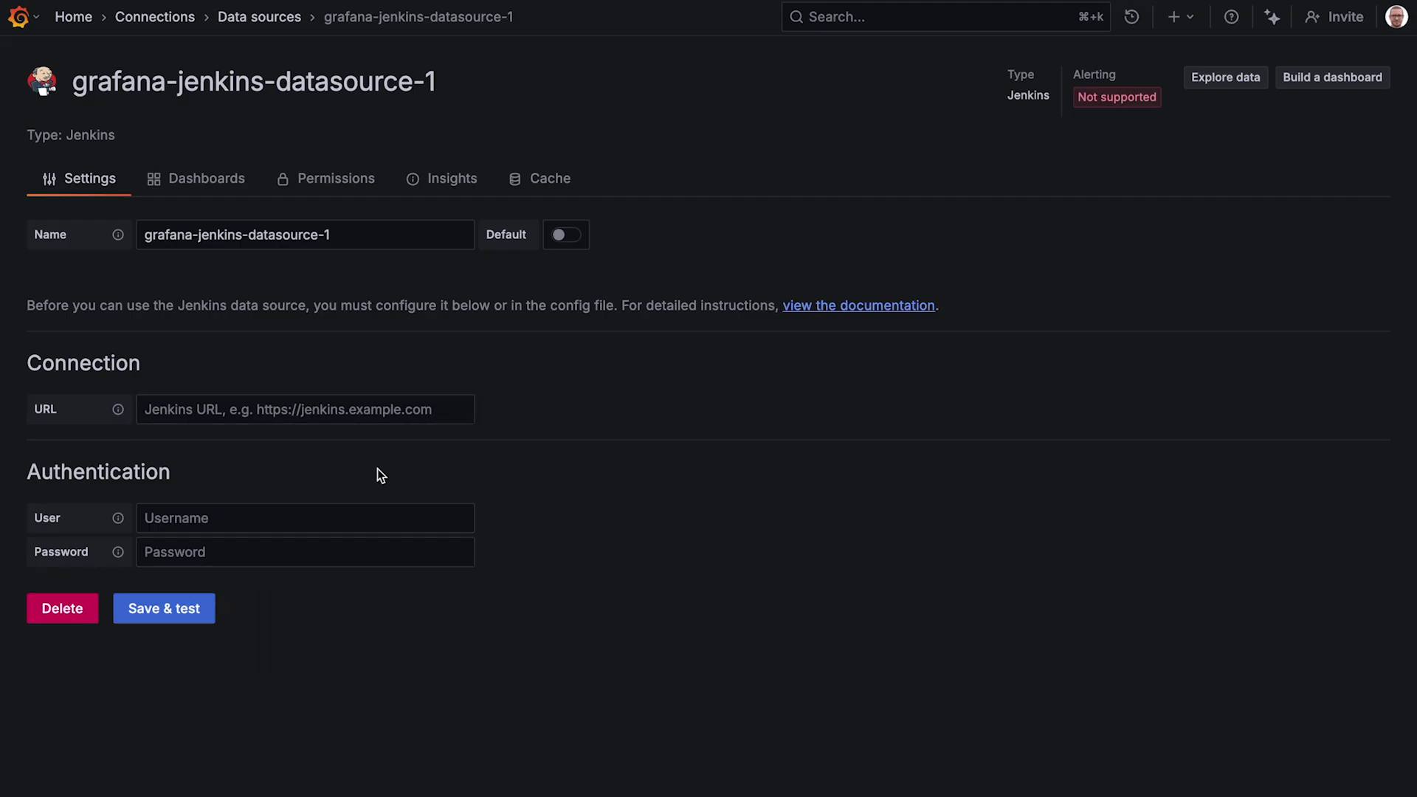
{"action": "left_click", "coordinate": [211, 180]}
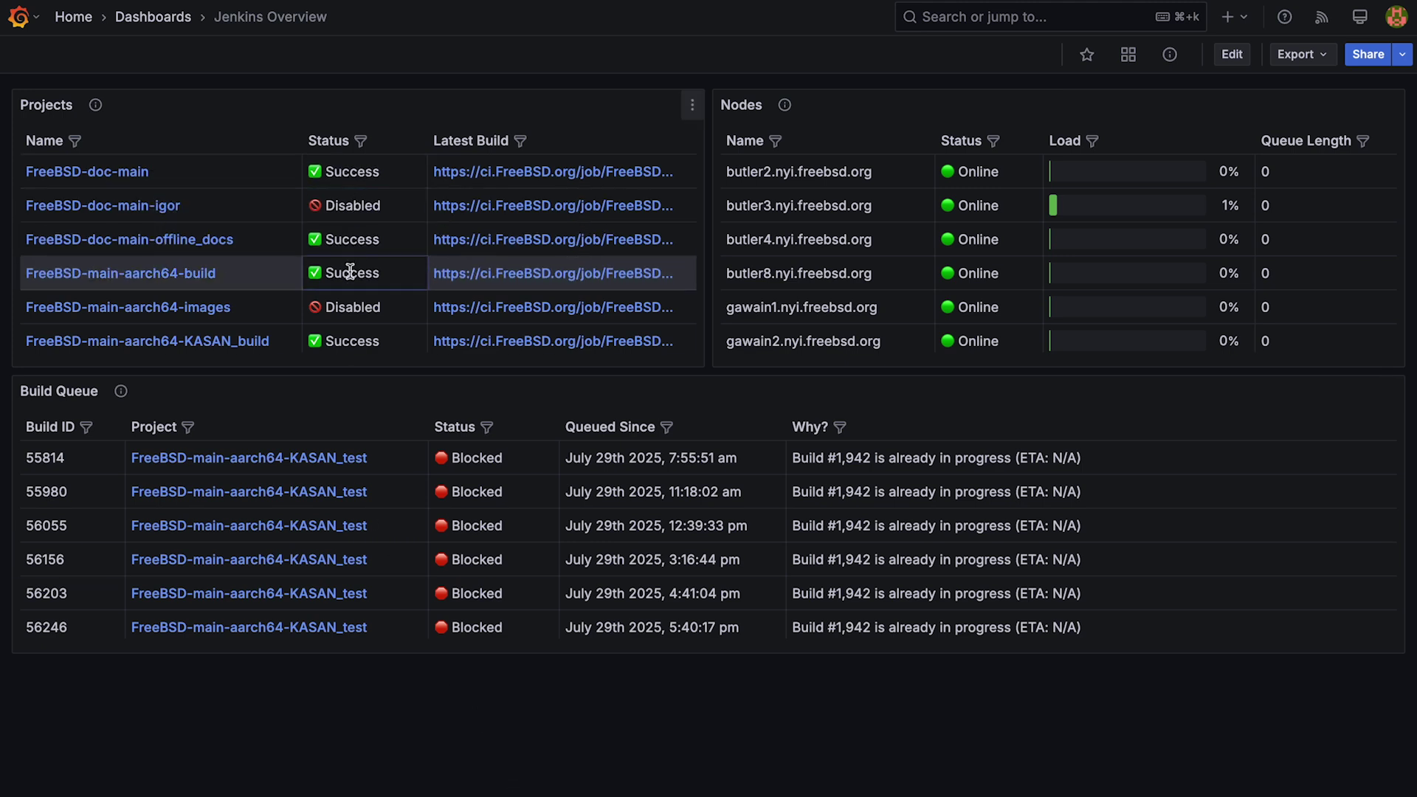
{"action": "mouse_move", "coordinate": [351, 240]}
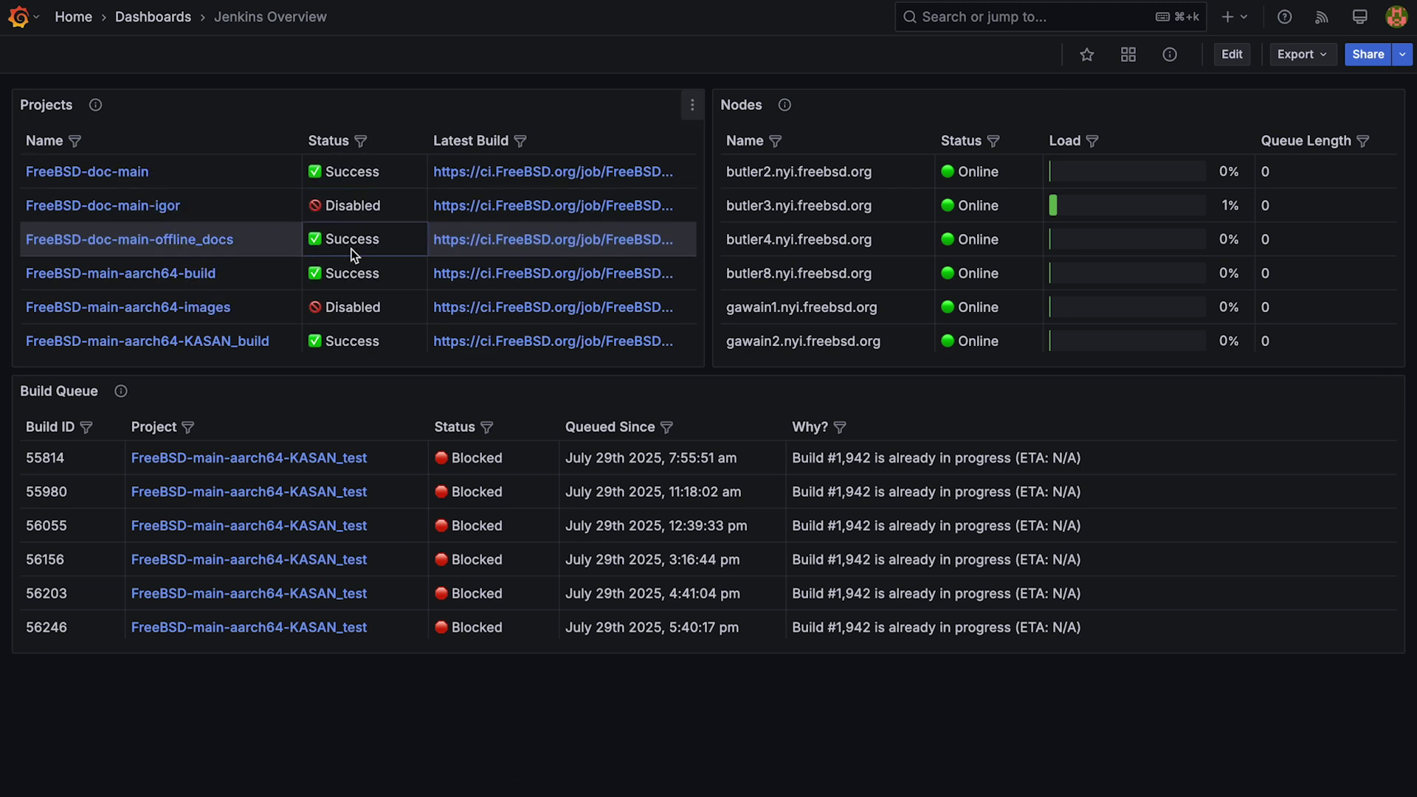
{"action": "scroll", "coordinate": [349, 292], "scroll_direction": "down", "scroll_amount": 2}
{"action": "scroll", "coordinate": [350, 291], "scroll_direction": "down", "scroll_amount": 2}
{"action": "scroll", "coordinate": [351, 291], "scroll_direction": "down", "scroll_amount": 2}
{"action": "scroll", "coordinate": [351, 292], "scroll_direction": "down", "scroll_amount": 2}
{"action": "scroll", "coordinate": [350, 289], "scroll_direction": "down", "scroll_amount": 2}
{"action": "scroll", "coordinate": [350, 290], "scroll_direction": "down", "scroll_amount": 2}
{"action": "scroll", "coordinate": [350, 290], "scroll_direction": "down", "scroll_amount": 2}
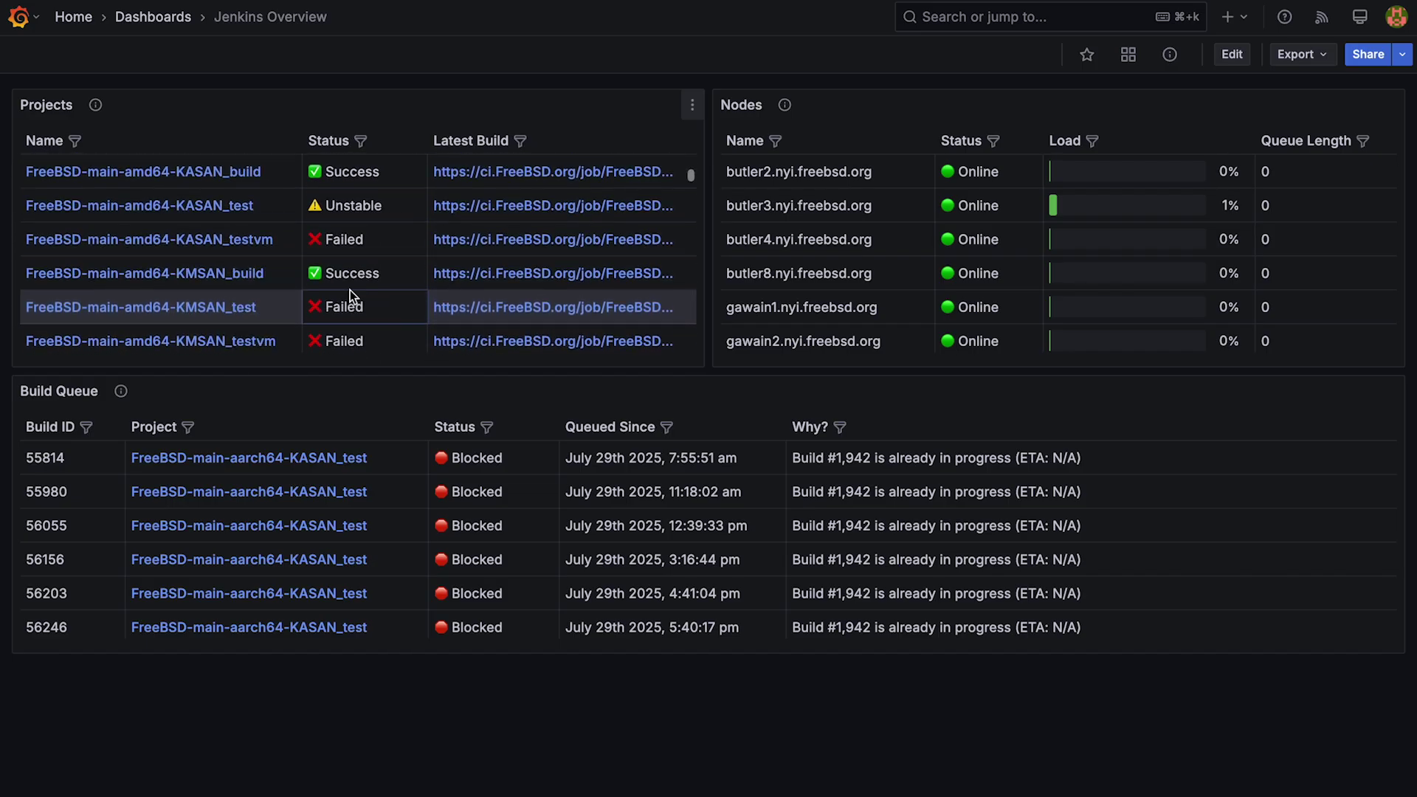
{"action": "scroll", "coordinate": [364, 230], "scroll_direction": "up", "scroll_amount": 2}
{"action": "scroll", "coordinate": [364, 231], "scroll_direction": "up", "scroll_amount": 2}
{"action": "scroll", "coordinate": [364, 231], "scroll_direction": "up", "scroll_amount": 2}
{"action": "scroll", "coordinate": [364, 231], "scroll_direction": "up", "scroll_amount": 2}
{"action": "scroll", "coordinate": [364, 230], "scroll_direction": "up", "scroll_amount": 2}
{"action": "scroll", "coordinate": [365, 231], "scroll_direction": "up", "scroll_amount": 2}
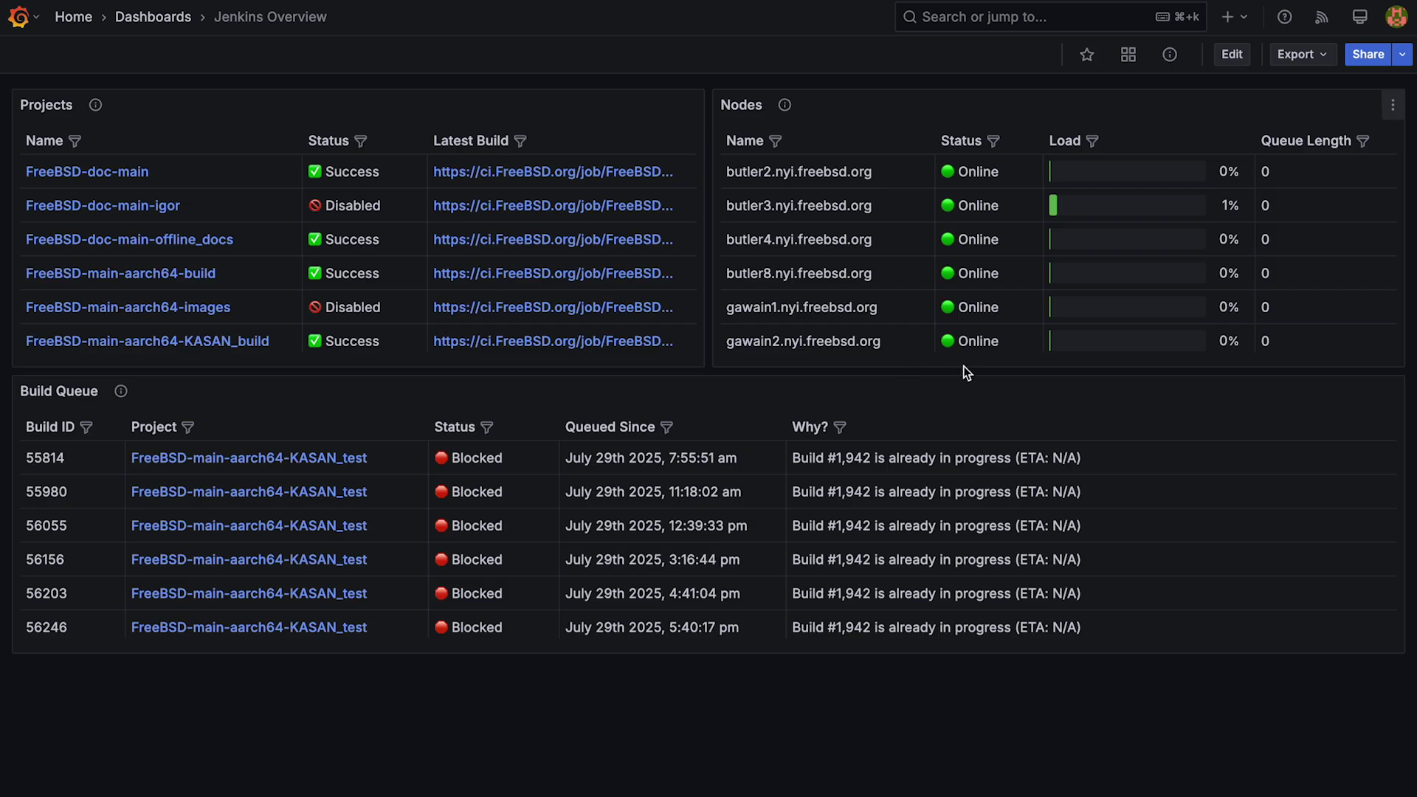
{"action": "mouse_move", "coordinate": [991, 239]}
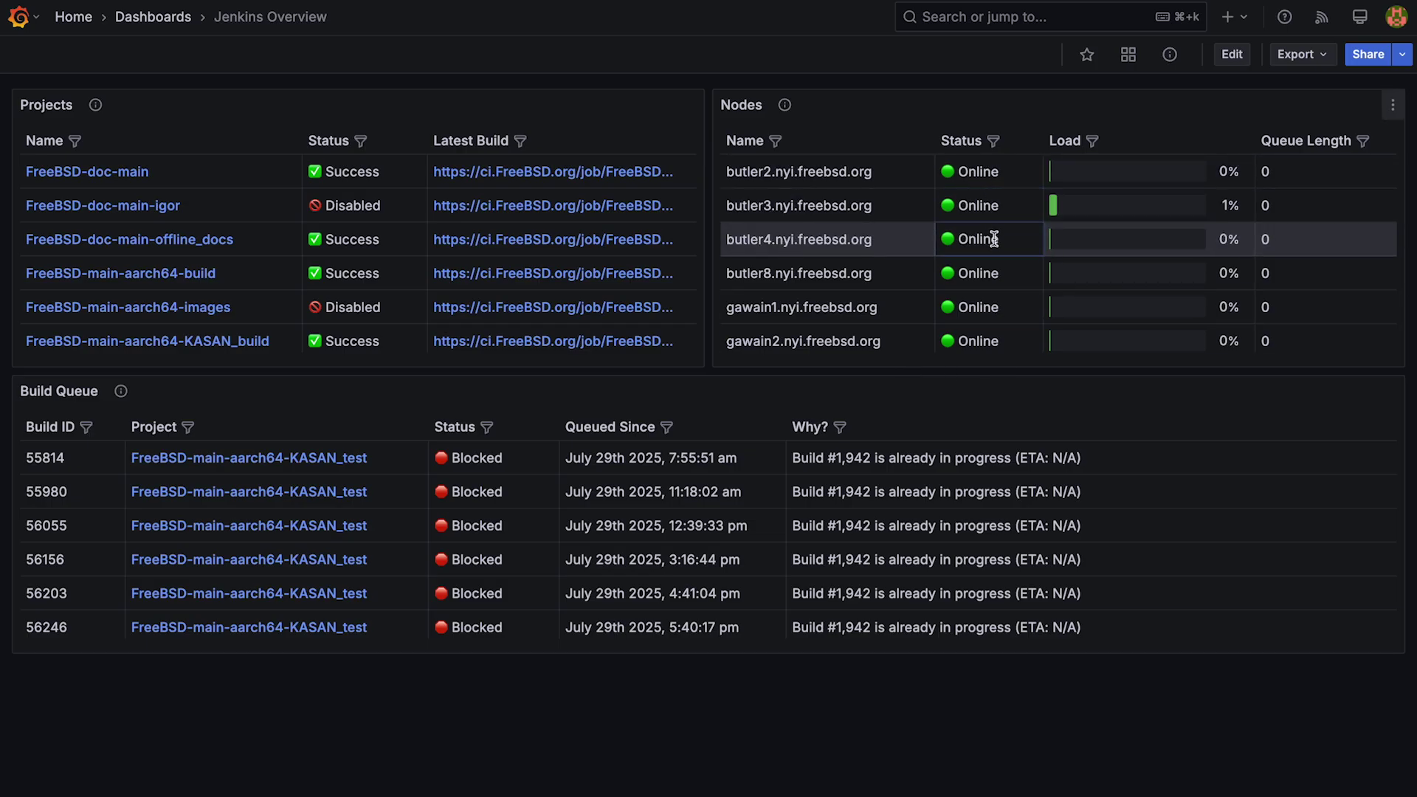
{"action": "scroll", "coordinate": [992, 181], "scroll_direction": "down", "scroll_amount": 1}
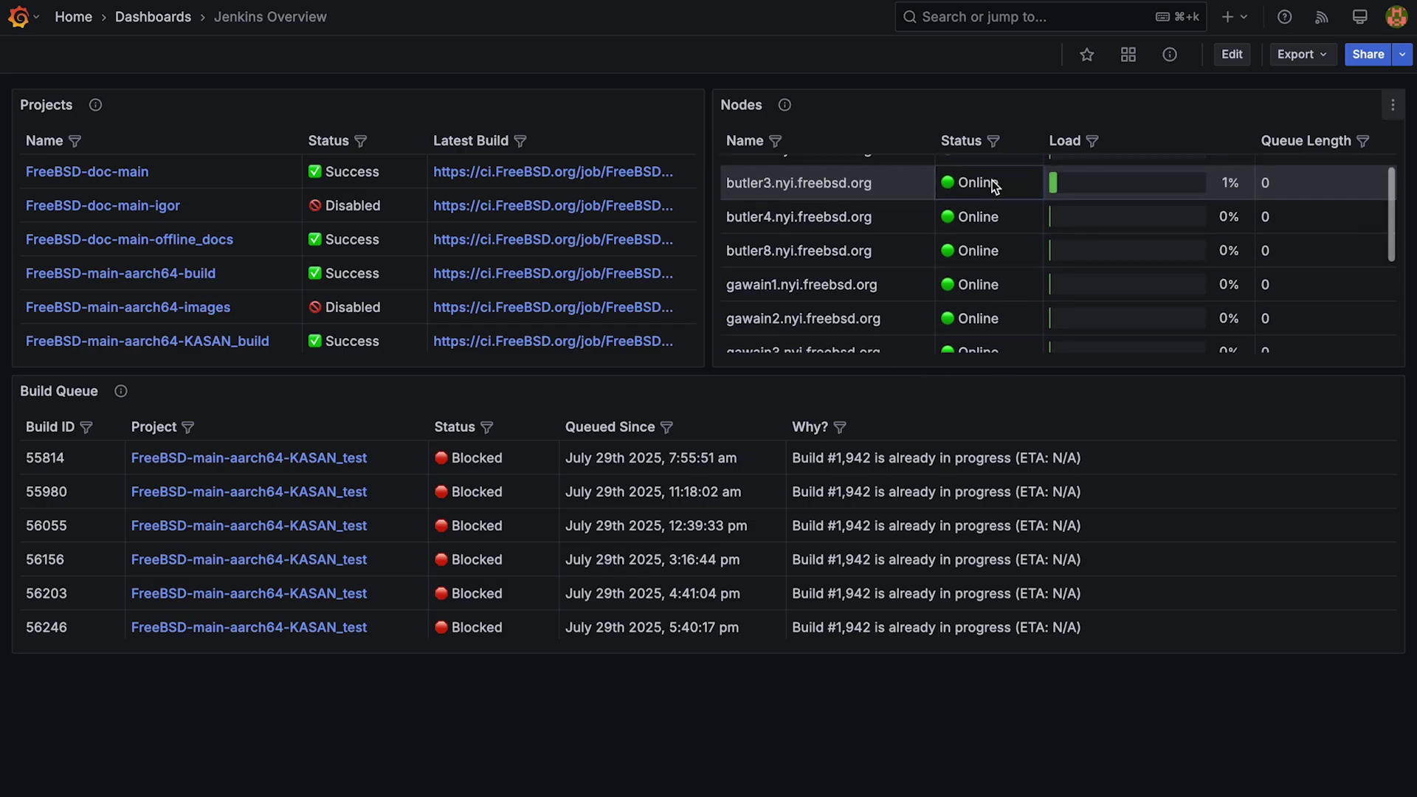
{"action": "scroll", "coordinate": [992, 181], "scroll_direction": "down", "scroll_amount": 2}
{"action": "scroll", "coordinate": [992, 181], "scroll_direction": "down", "scroll_amount": 1}
{"action": "scroll", "coordinate": [991, 181], "scroll_direction": "up", "scroll_amount": 1}
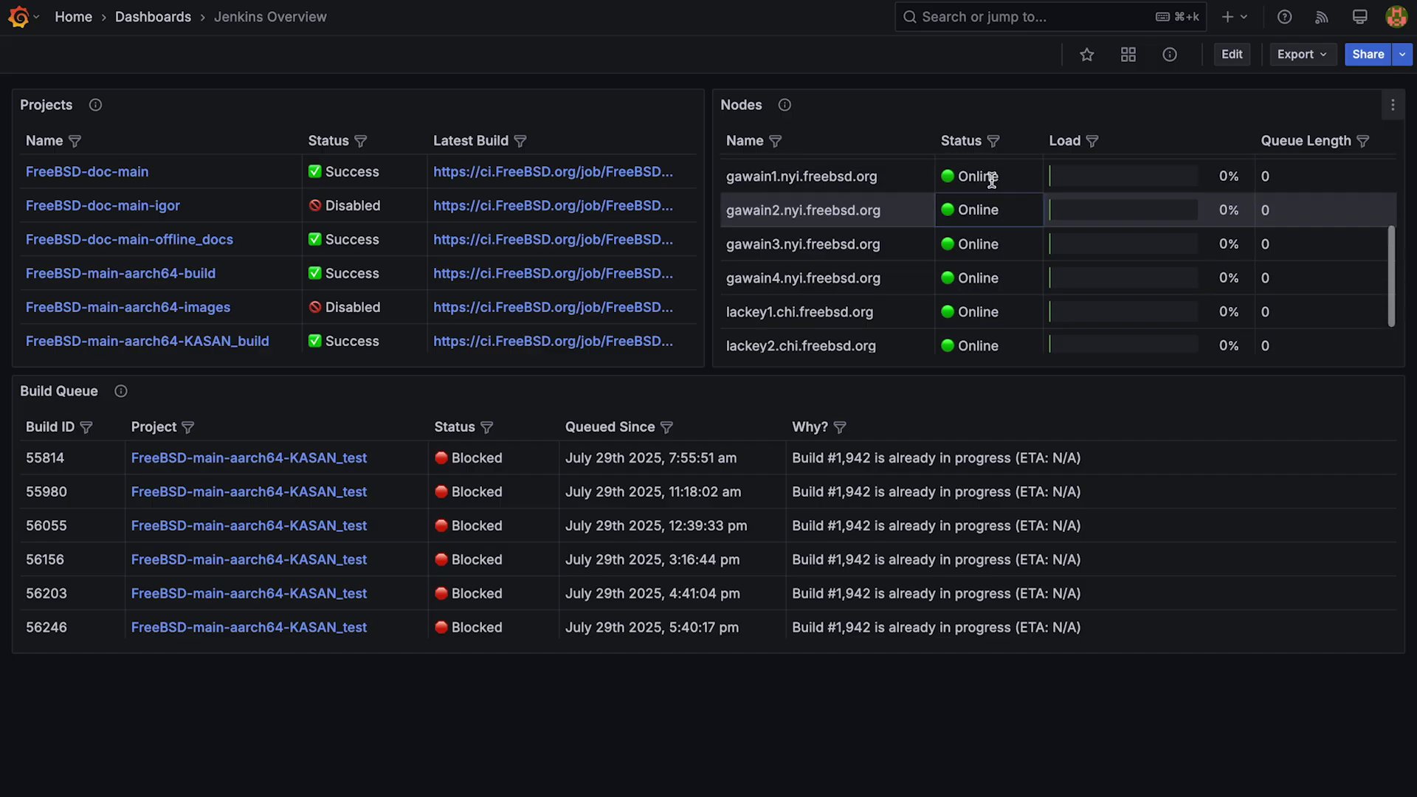
{"action": "scroll", "coordinate": [992, 181], "scroll_direction": "up", "scroll_amount": 2}
{"action": "scroll", "coordinate": [991, 180], "scroll_direction": "up", "scroll_amount": 1}
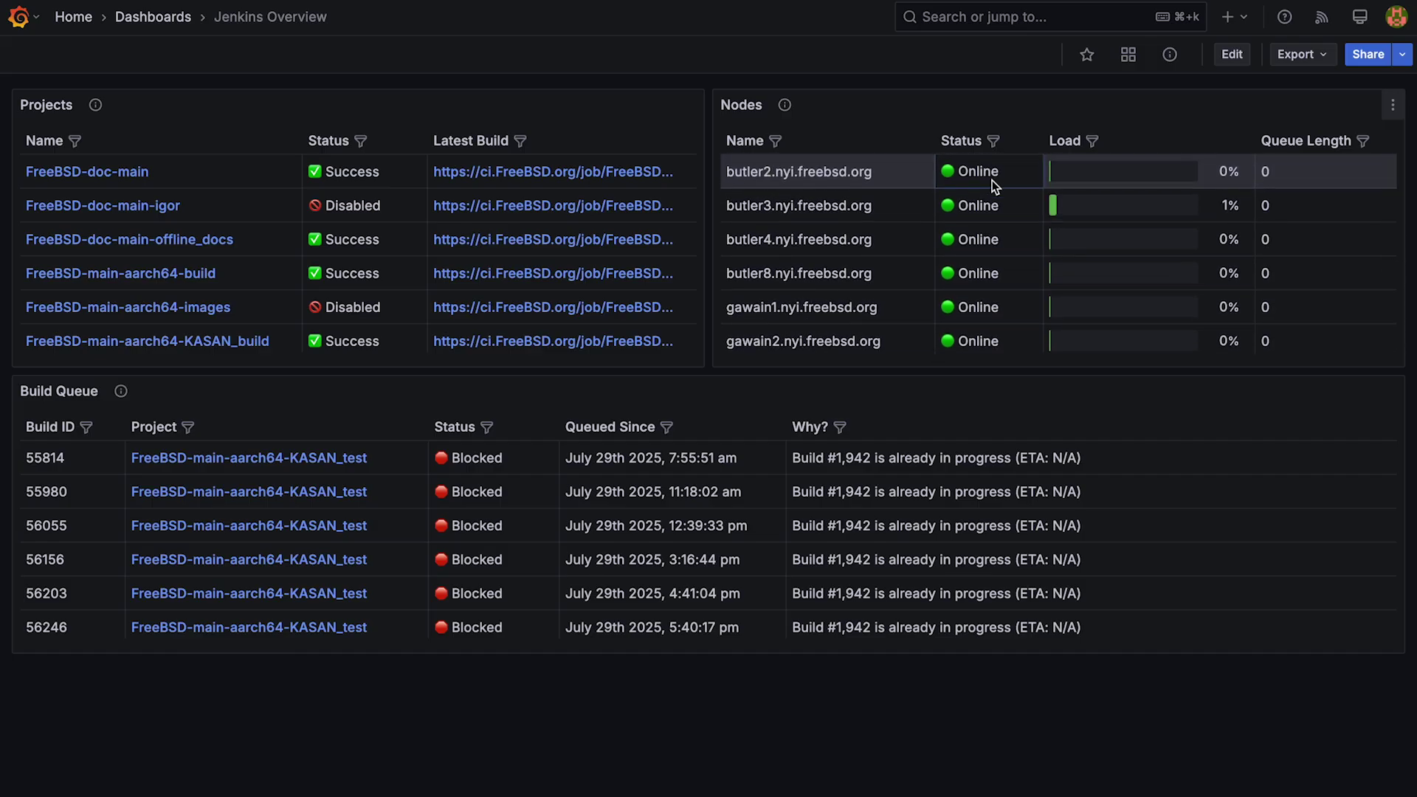